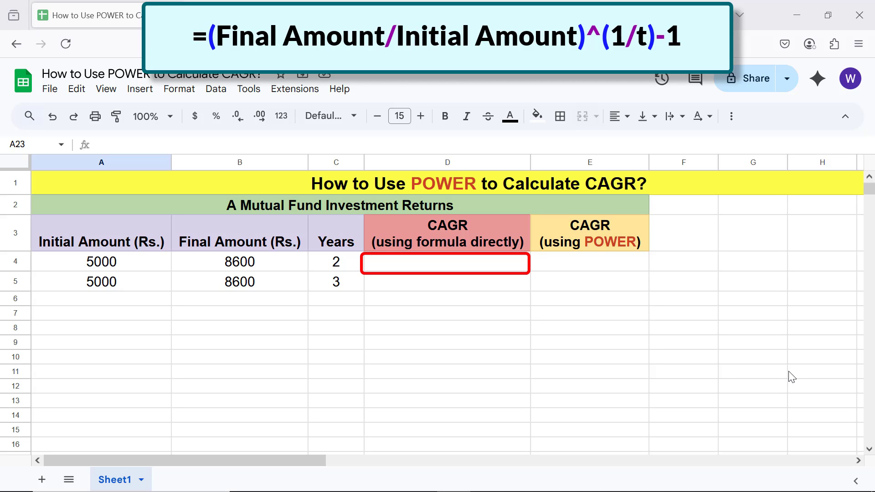
Enter the formula =(B4/A4)^(1/C4)-1 in cell D4 and accept the suggested autofill for D5.
{"action": "left_click", "coordinate": [410, 262]}
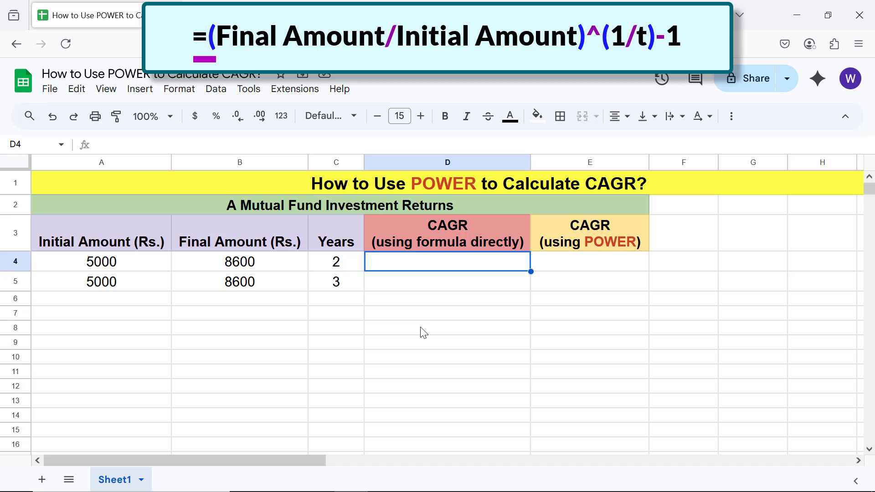
{"action": "type", "text": "=("}
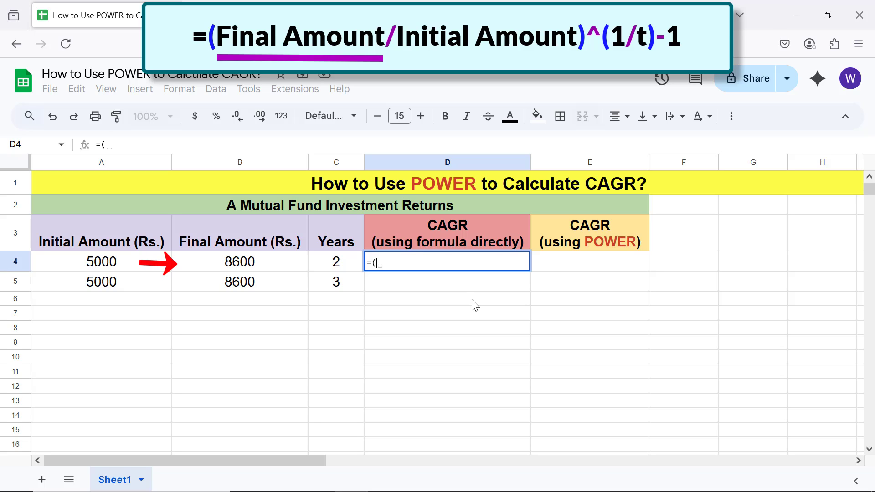
{"action": "left_click", "coordinate": [288, 268]}
{"action": "type", "text": "/"}
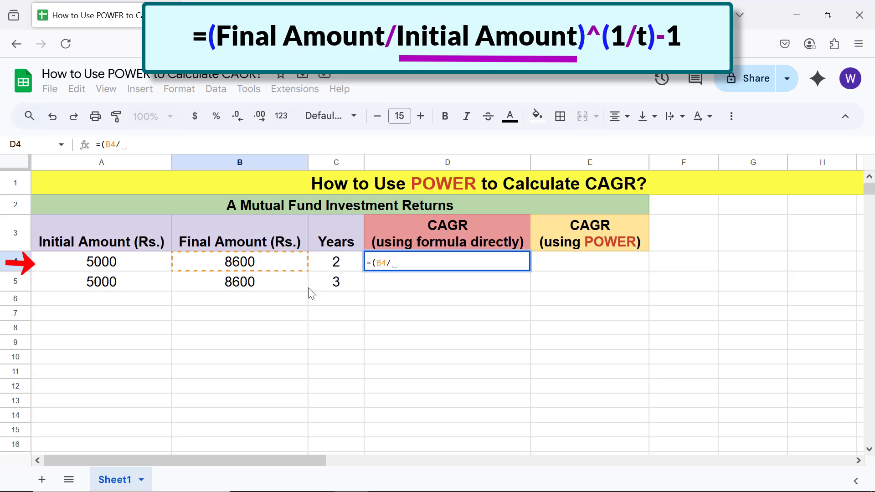
{"action": "left_click", "coordinate": [154, 267]}
{"action": "type", "text": ")"}
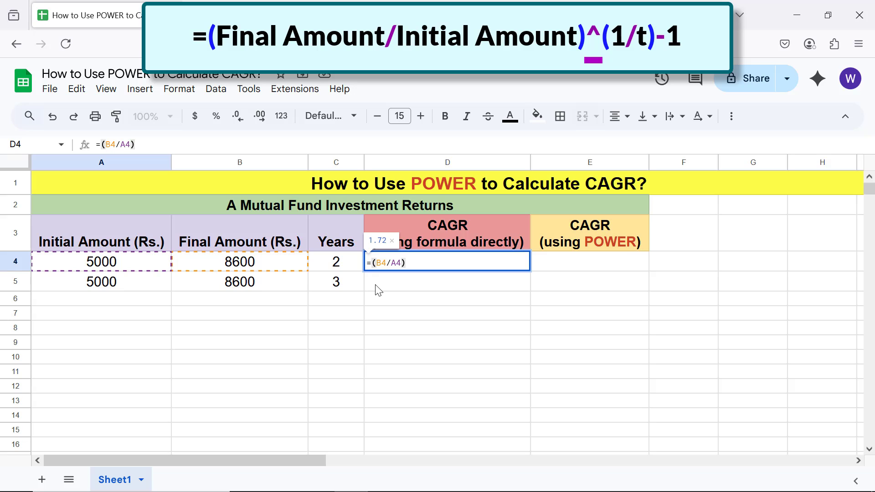
{"action": "type", "text": "^"}
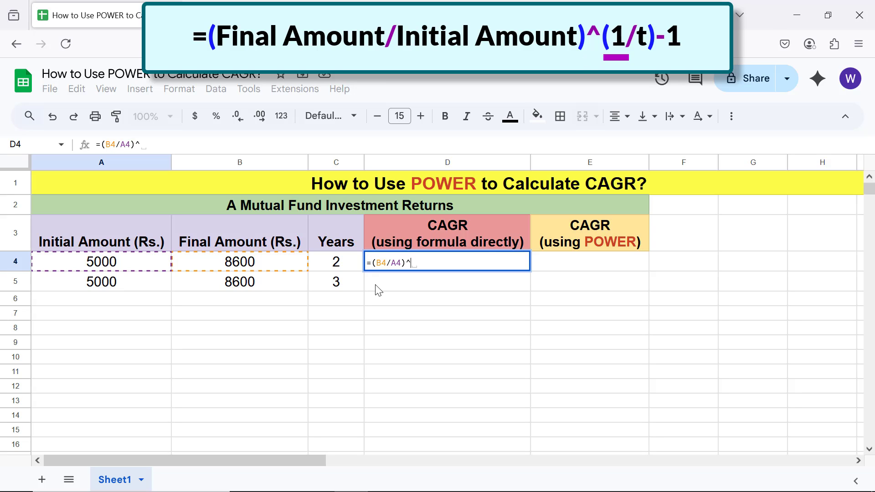
{"action": "type", "text": "(1/"}
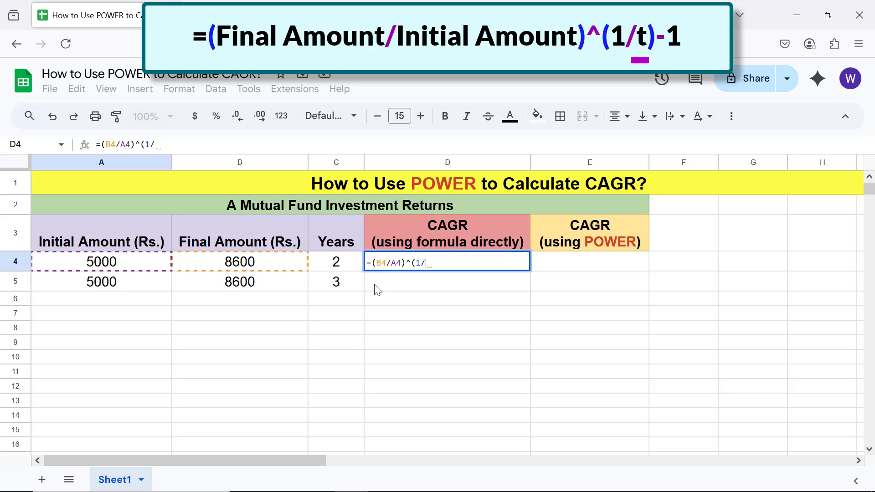
{"action": "left_click", "coordinate": [344, 268]}
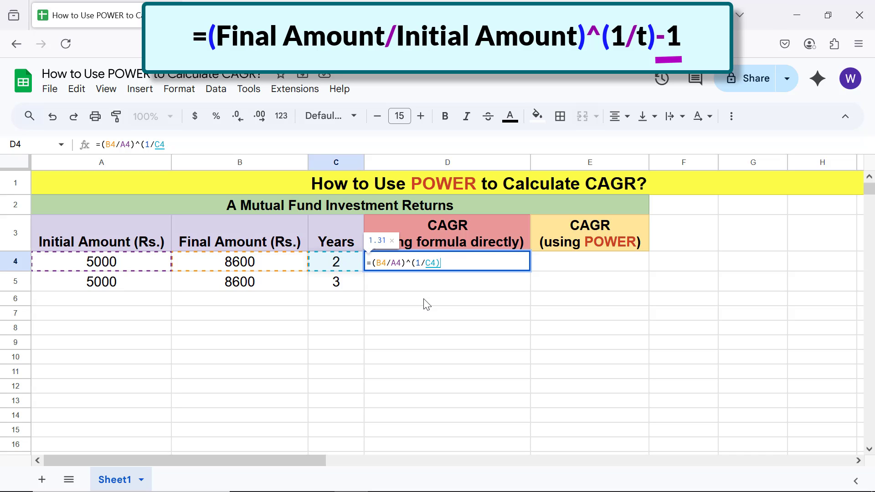
{"action": "type", "text": ")-1"}
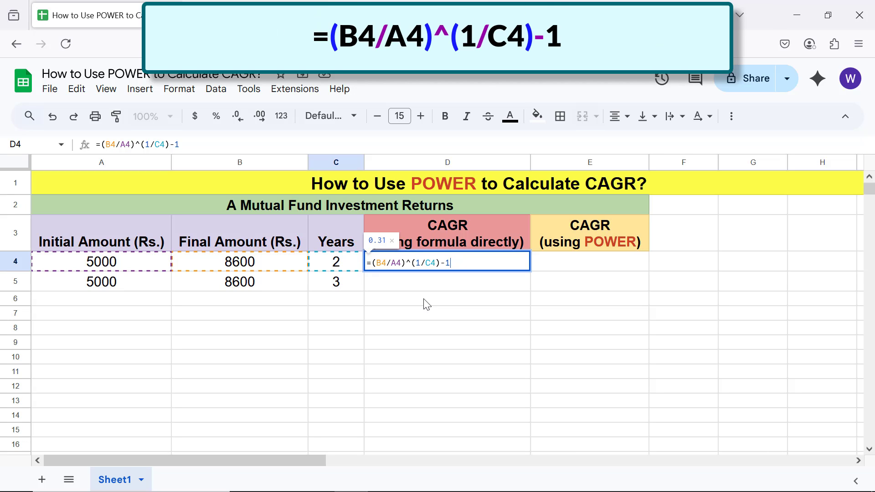
{"action": "key", "text": "Return"}
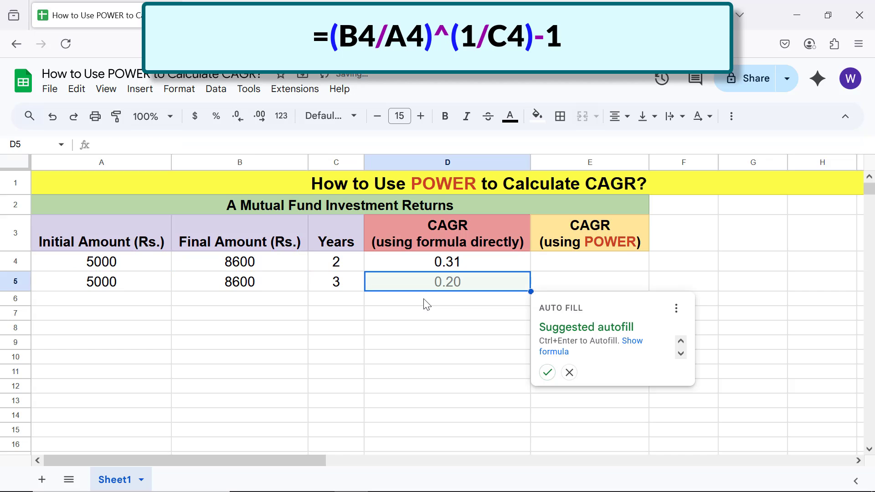
{"action": "left_click", "coordinate": [546, 371]}
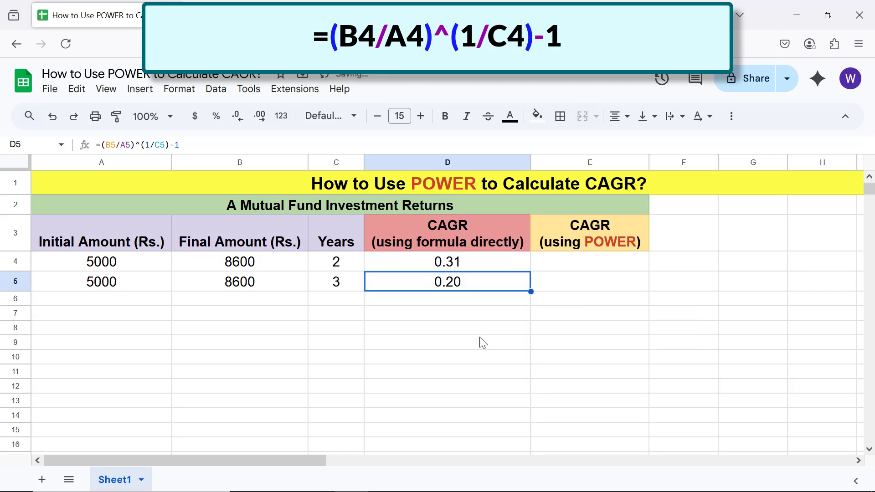
{"action": "left_click", "coordinate": [442, 303]}
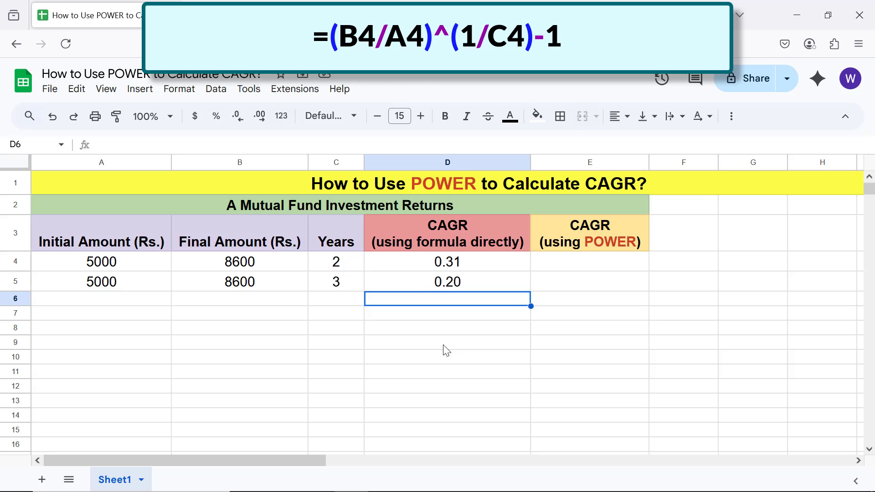
Format the directly calculated CAGR values in D4:D5 as percentages.
{"action": "left_click", "coordinate": [448, 268]}
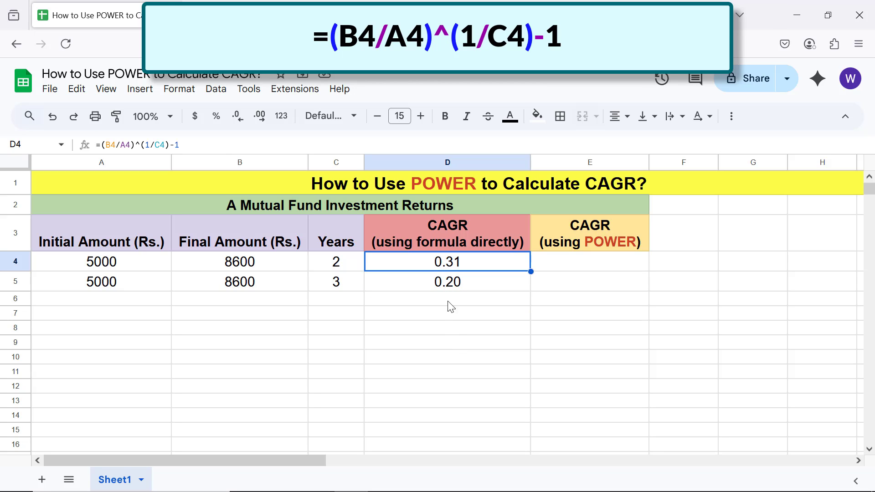
{"action": "left_click", "coordinate": [449, 287], "text": "shift"}
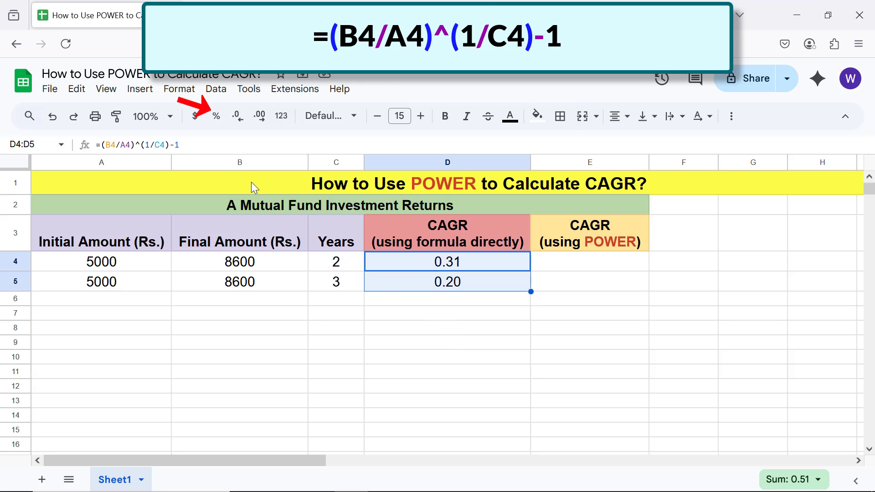
{"action": "left_click", "coordinate": [216, 116]}
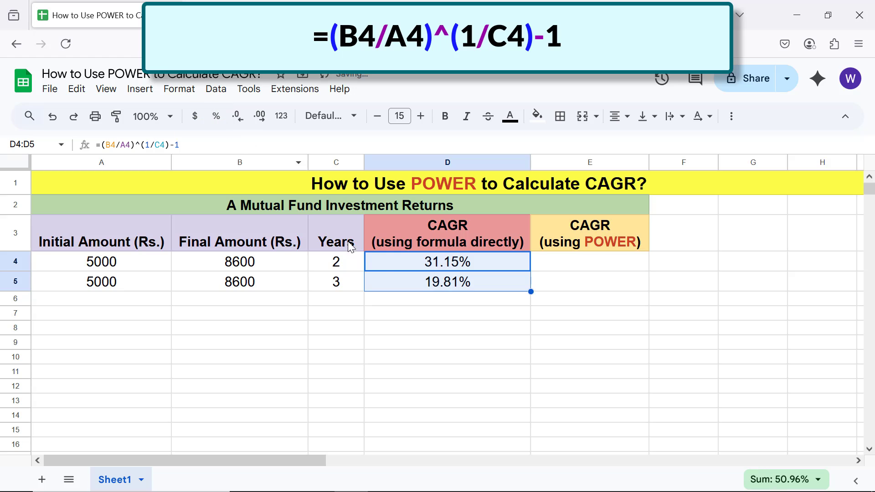
{"action": "left_click", "coordinate": [437, 300]}
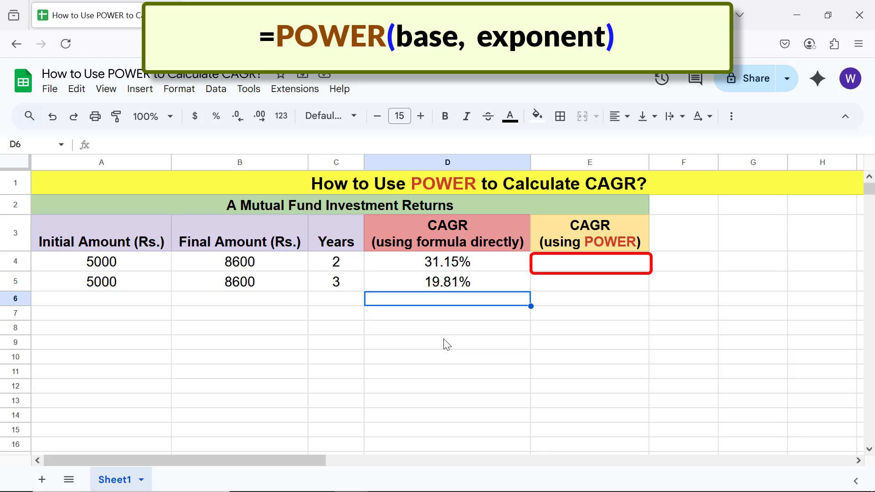
Enter the formula =POWER(B4/A4,1/C4)-1 in cell E4 and accept the suggested autofill for E5.
{"action": "left_click", "coordinate": [587, 267]}
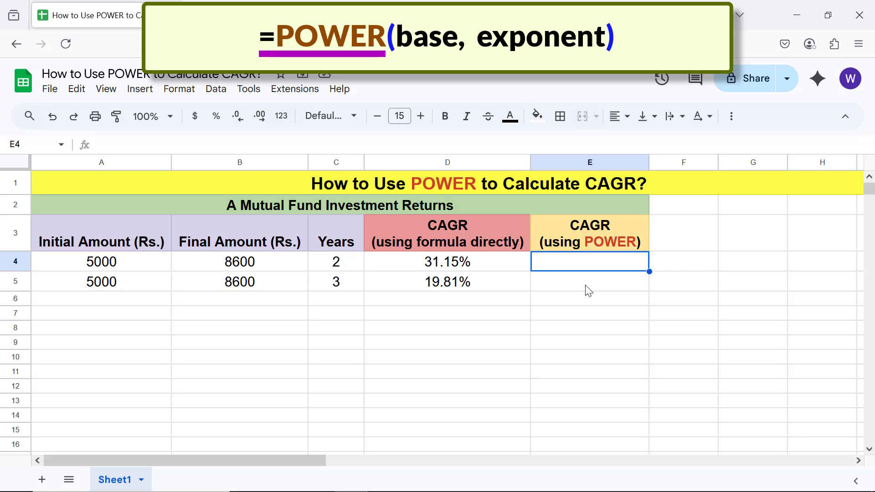
{"action": "type", "text": "=pow"}
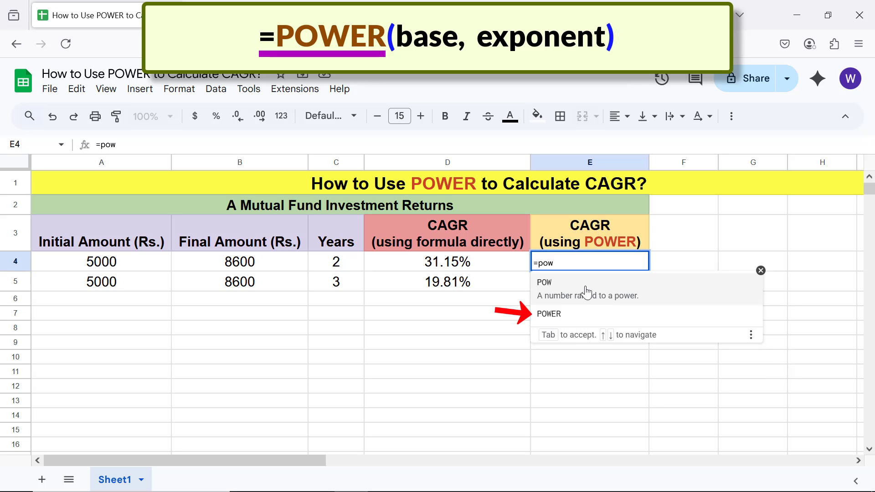
{"action": "left_click", "coordinate": [550, 302]}
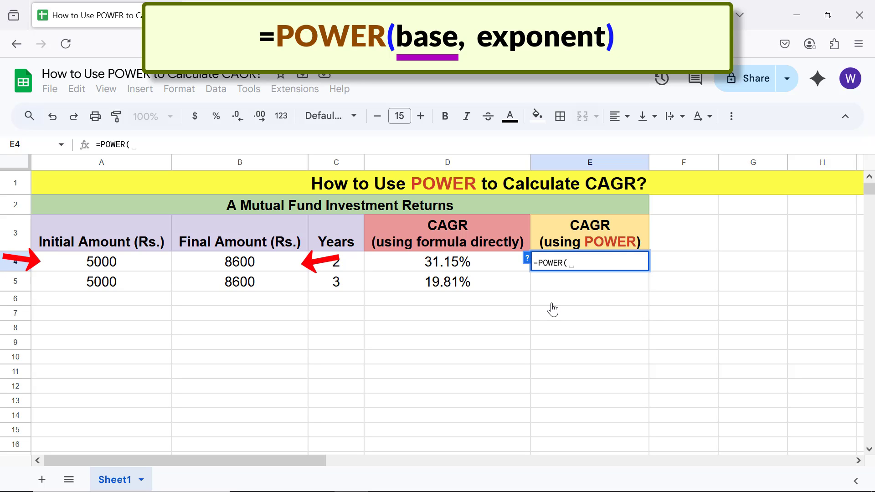
{"action": "left_click", "coordinate": [265, 261]}
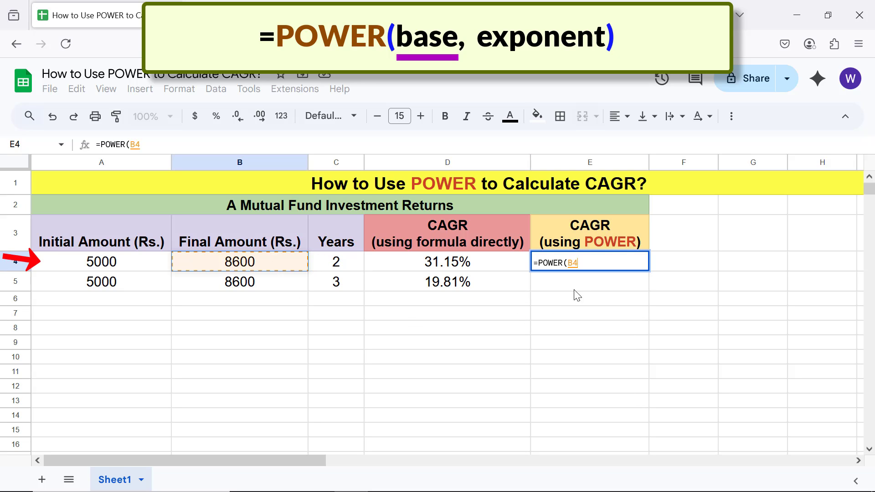
{"action": "type", "text": "/"}
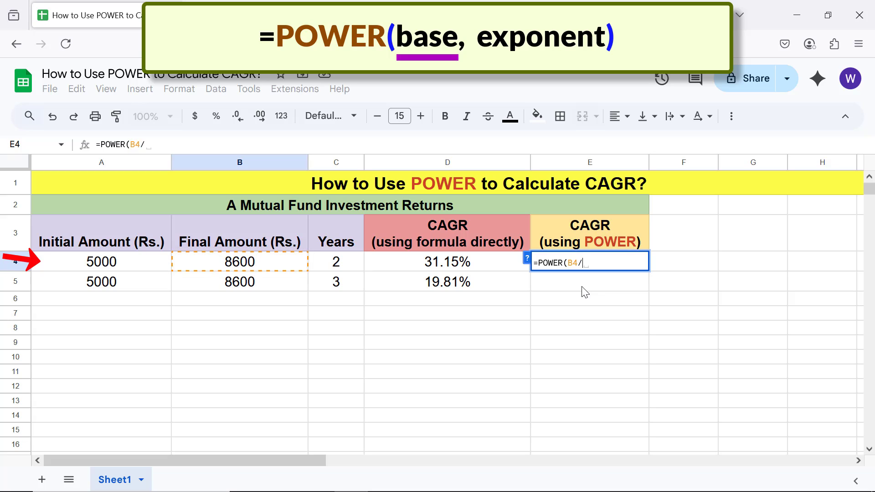
{"action": "left_click", "coordinate": [154, 264]}
{"action": "type", "text": ","}
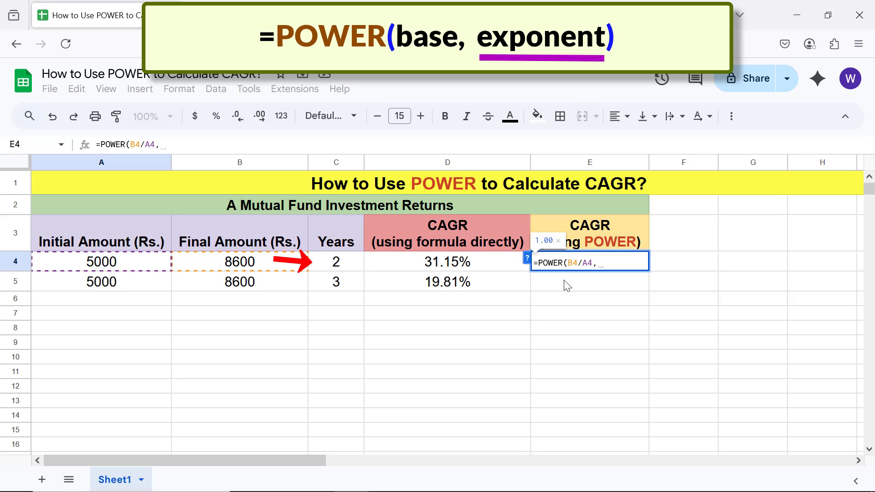
{"action": "type", "text": "1/"}
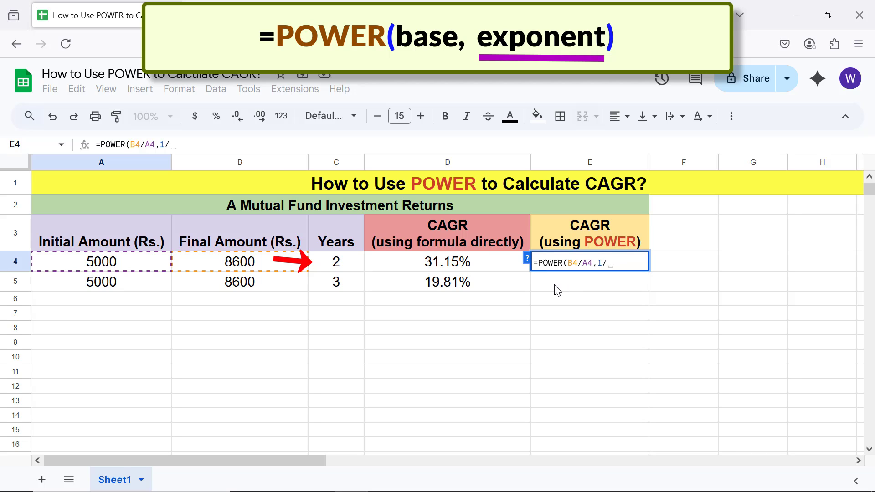
{"action": "left_click", "coordinate": [349, 263]}
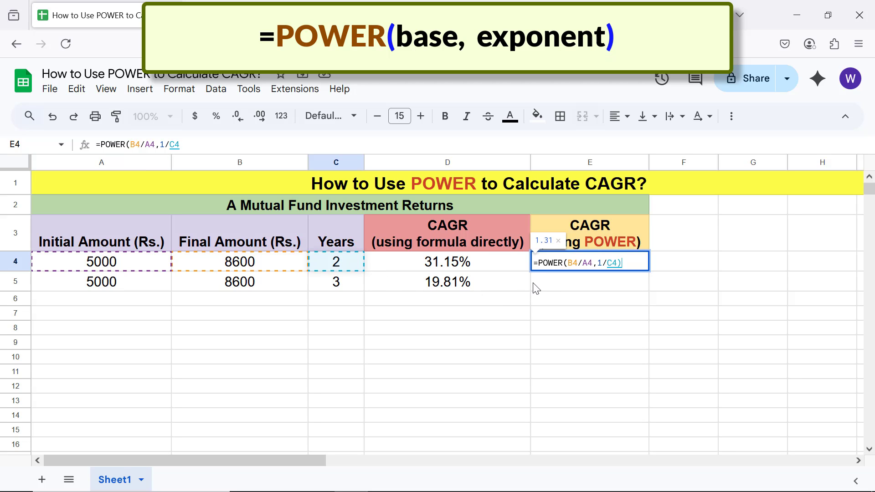
{"action": "type", "text": ")"}
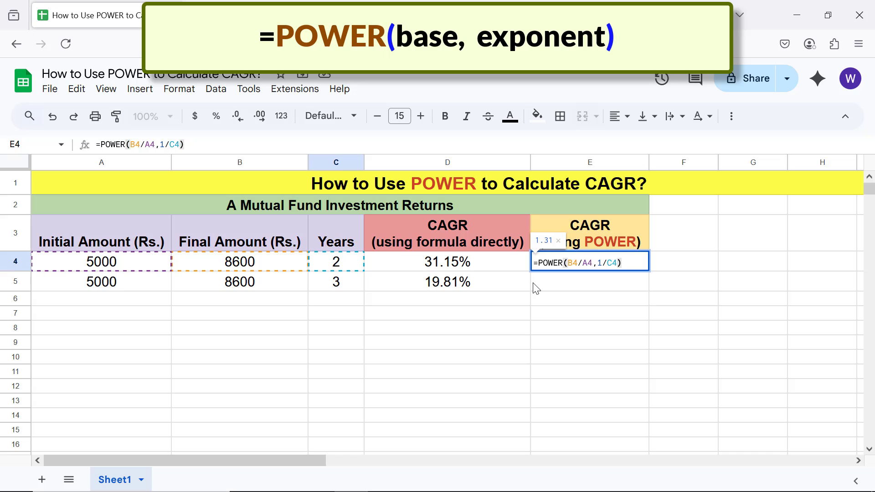
{"action": "type", "text": "-1"}
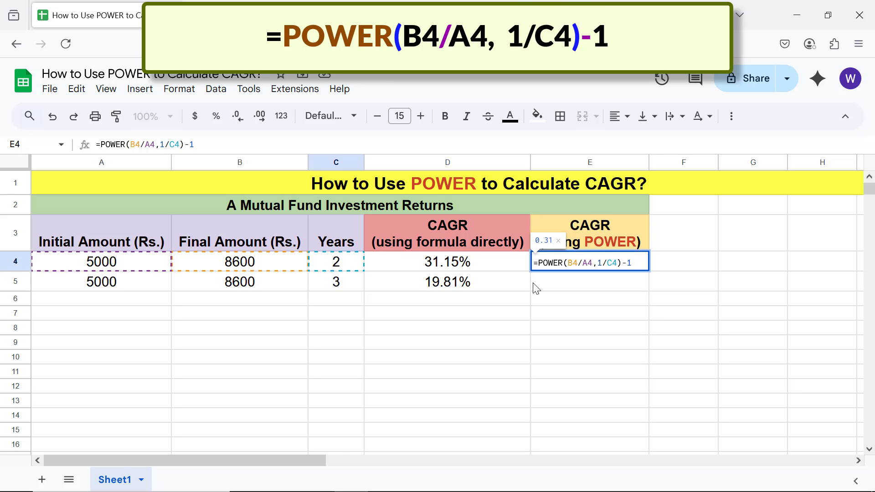
{"action": "key", "text": "Return"}
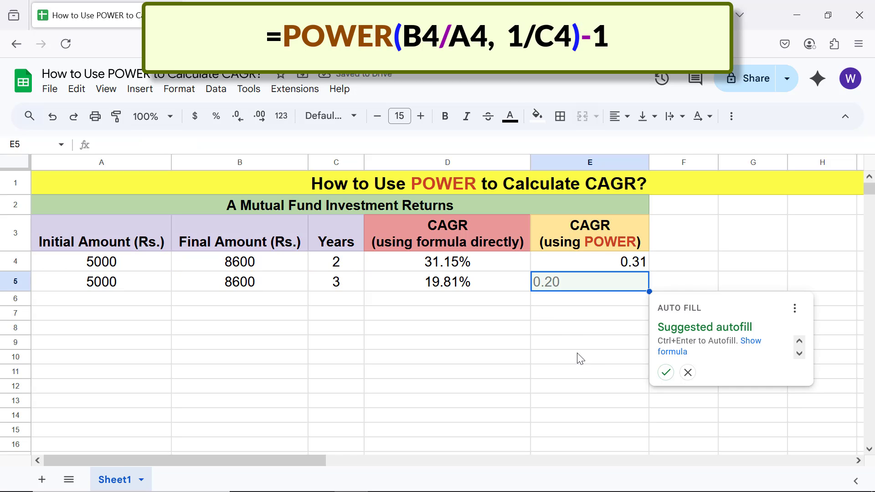
{"action": "left_click", "coordinate": [665, 373]}
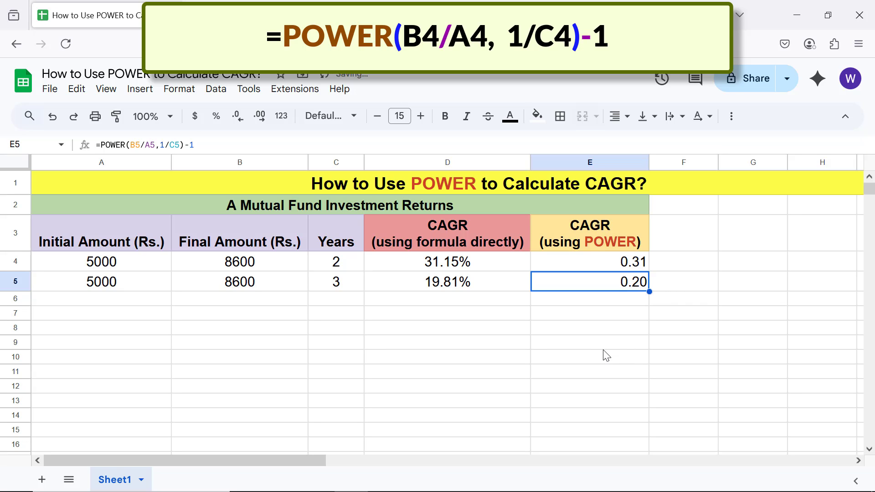
Format the POWER-based CAGR values in E4:E5 as percentages and center them horizontally.
{"action": "left_click", "coordinate": [605, 270]}
{"action": "left_click", "coordinate": [595, 280], "text": "shift"}
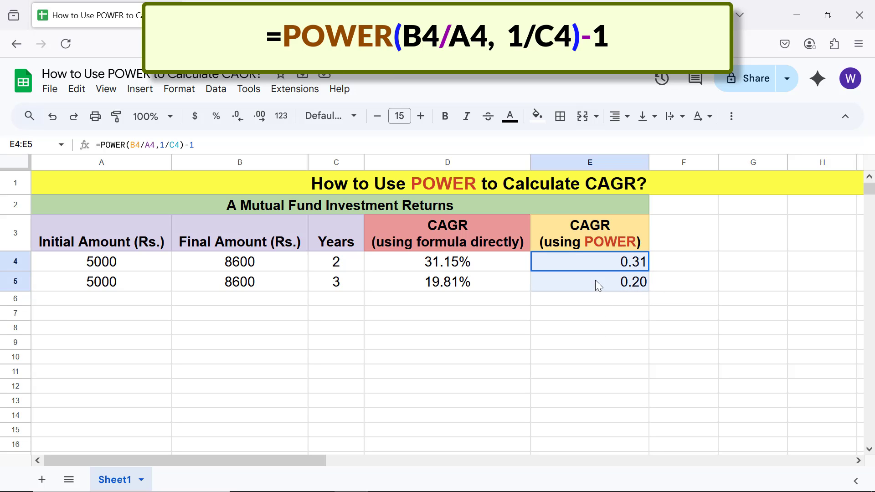
{"action": "left_click", "coordinate": [216, 115]}
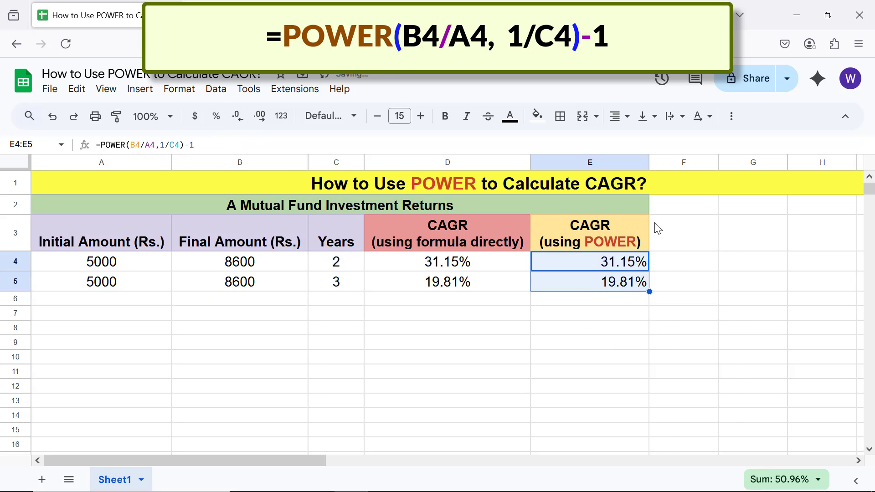
{"action": "left_click", "coordinate": [616, 117]}
{"action": "left_click", "coordinate": [641, 142]}
{"action": "left_click", "coordinate": [591, 304]}
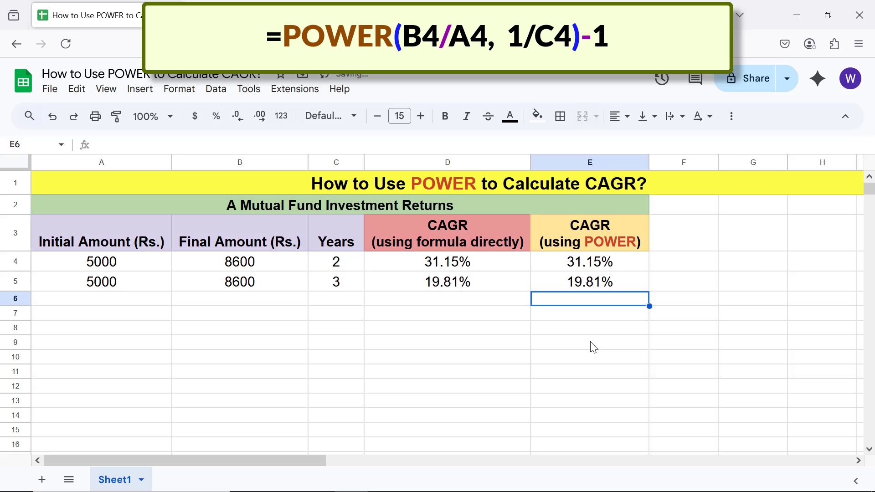